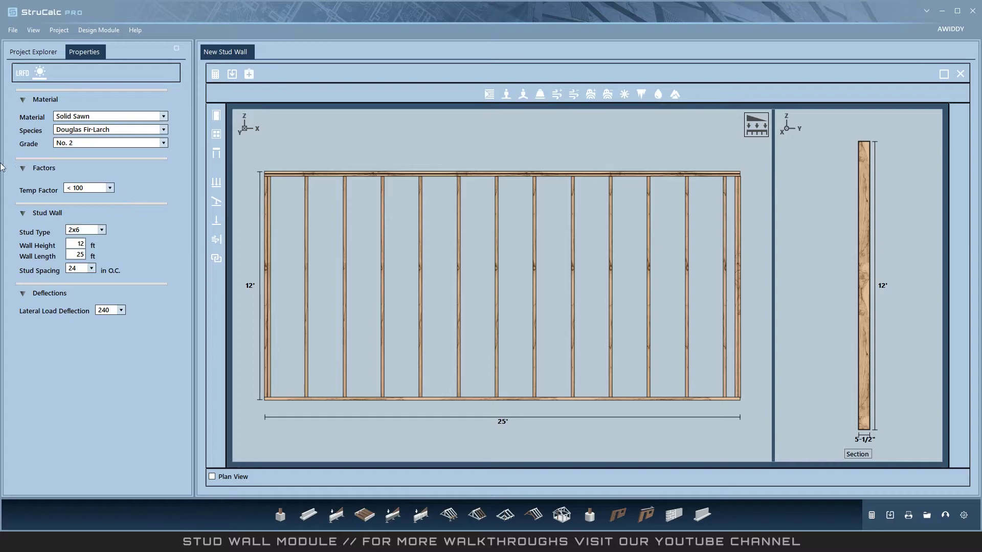
Step: Toggle the wall's design method between LRFD and ASD
click(18, 75)
Step: Change the stud size to 2x4, narrowing the section to 3-1/2 in
click(102, 229)
click(90, 241)
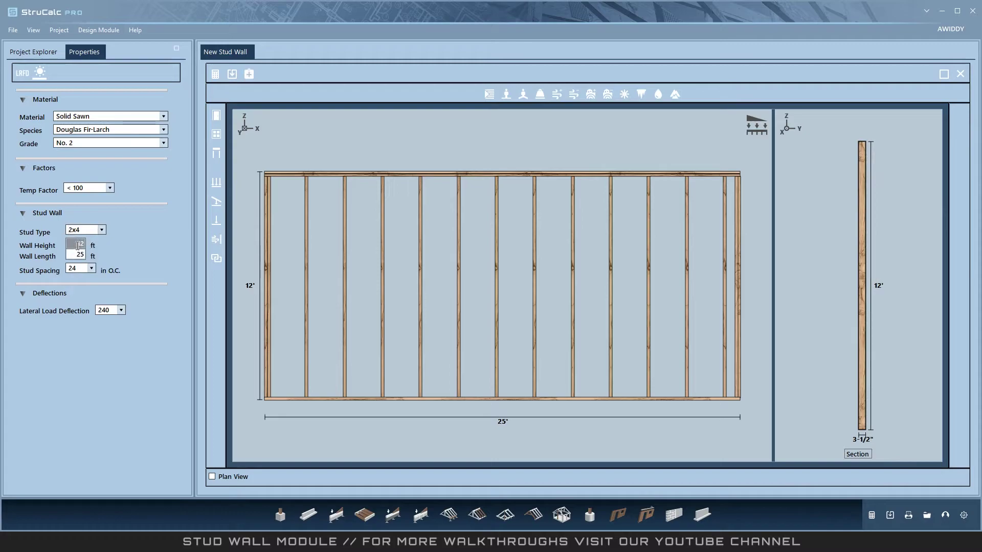
click(79, 254)
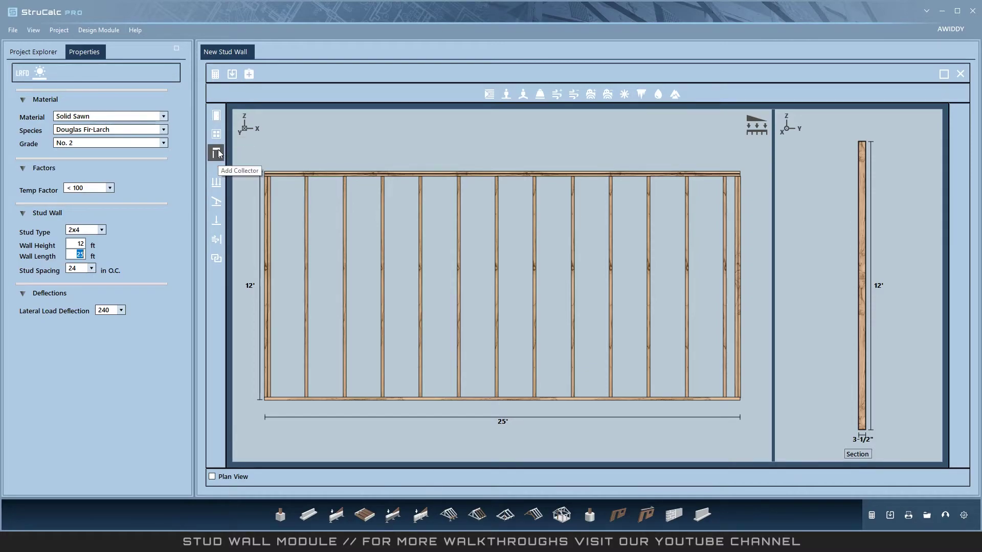
Step: Add Door 1, 36 in wide at 2 ft along the wall, using the Door Header template
click(216, 116)
drag(521, 182, 426, 188)
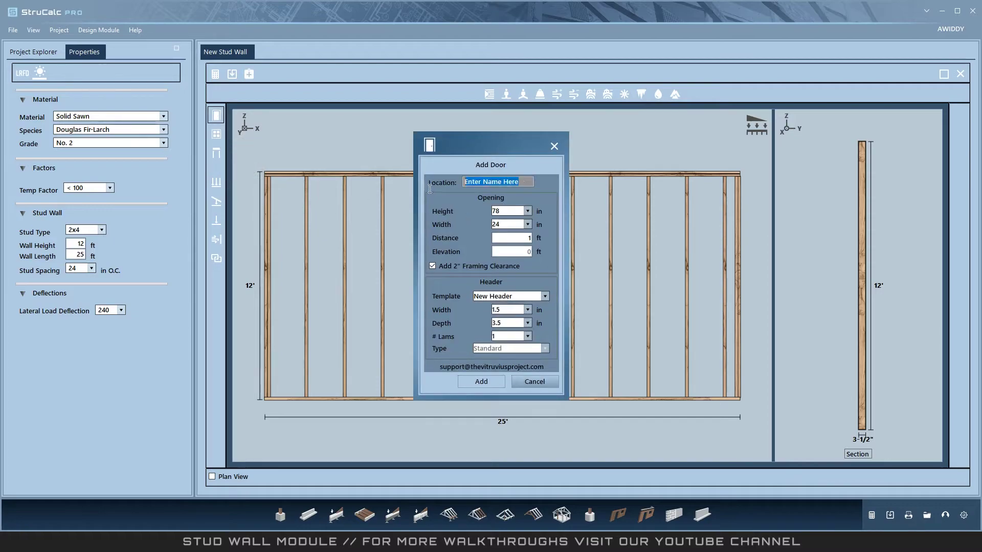
text(Door 1)
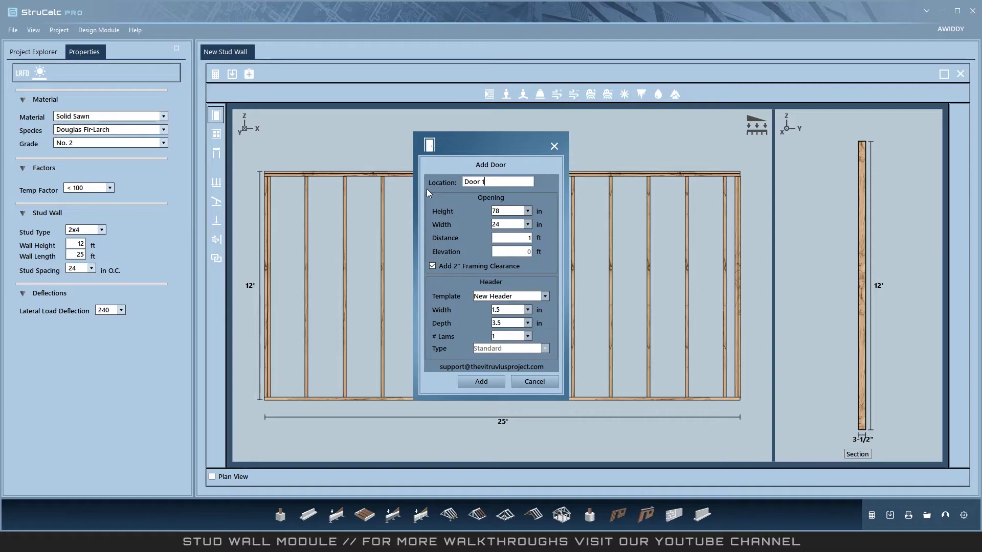
click(529, 223)
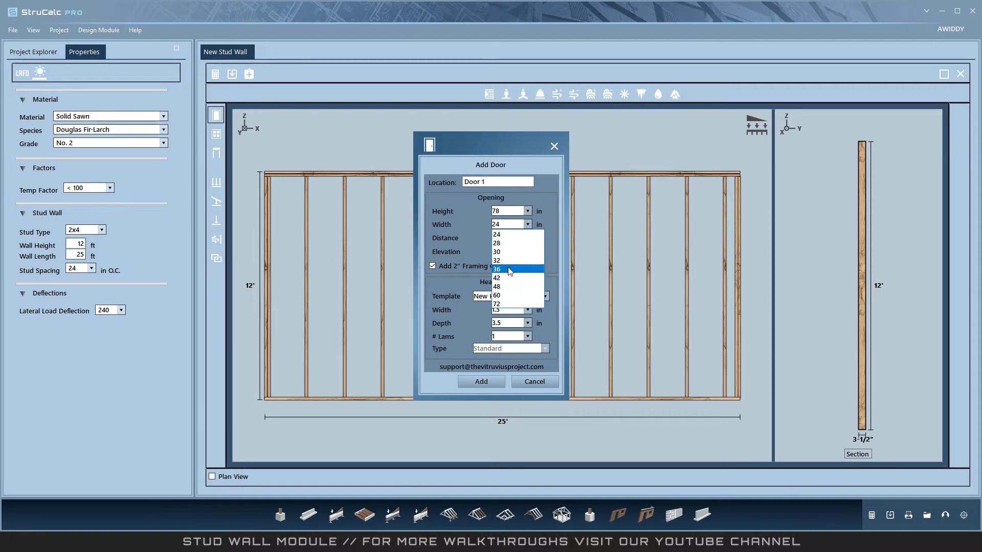
click(510, 271)
click(526, 238)
text(2)
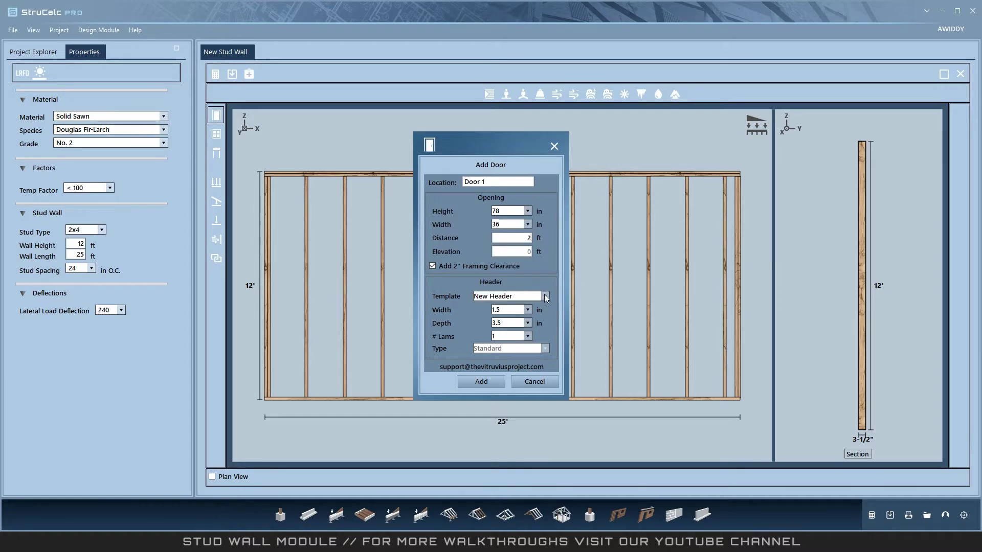
drag(535, 296, 469, 296)
click(545, 296)
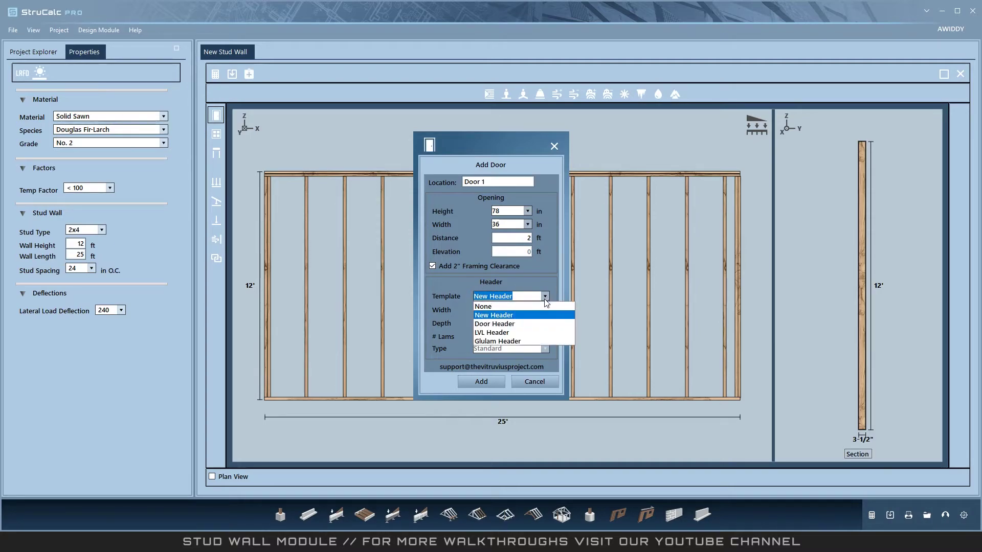
click(522, 324)
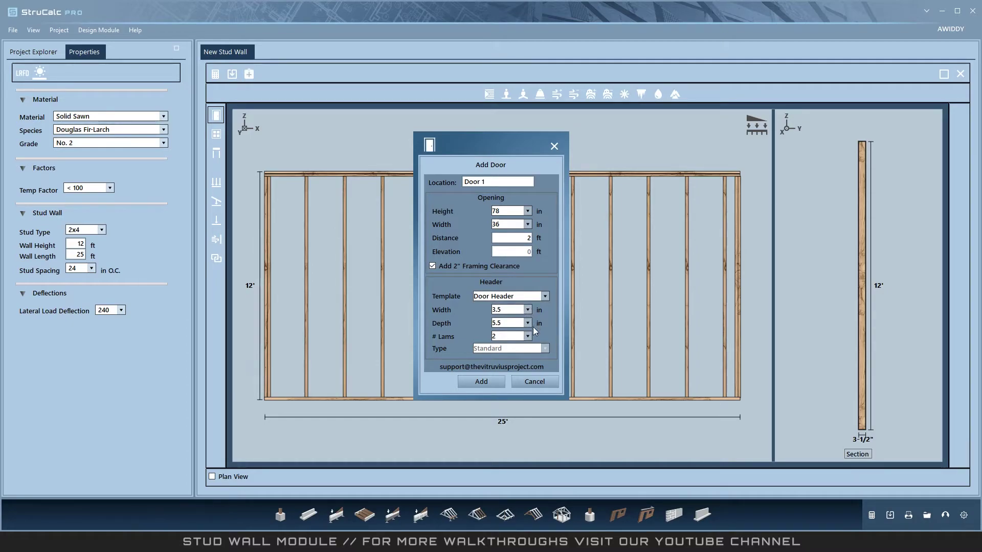
click(491, 383)
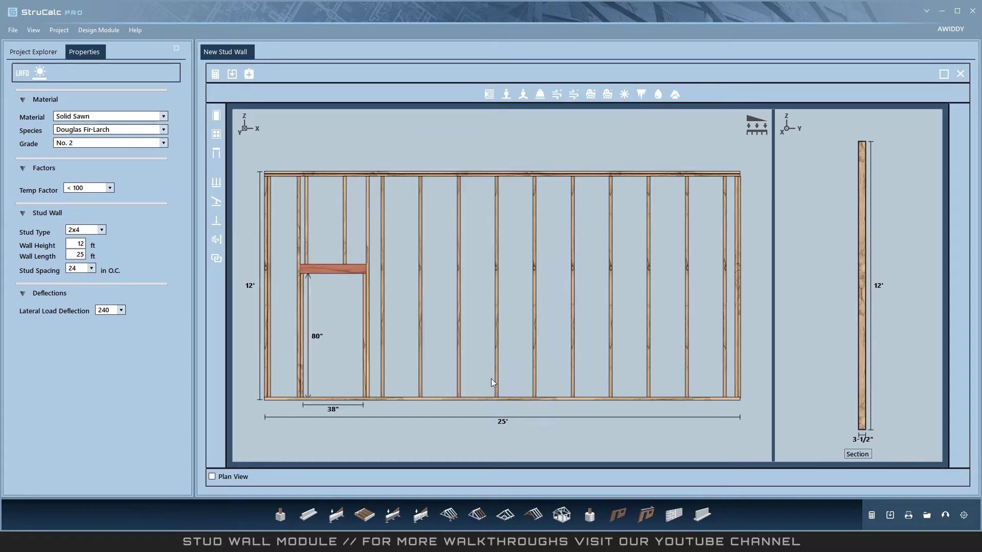
Step: Add Window 1, 36 in high by 36 in wide, at 7 ft with 4 ft elevation
click(219, 136)
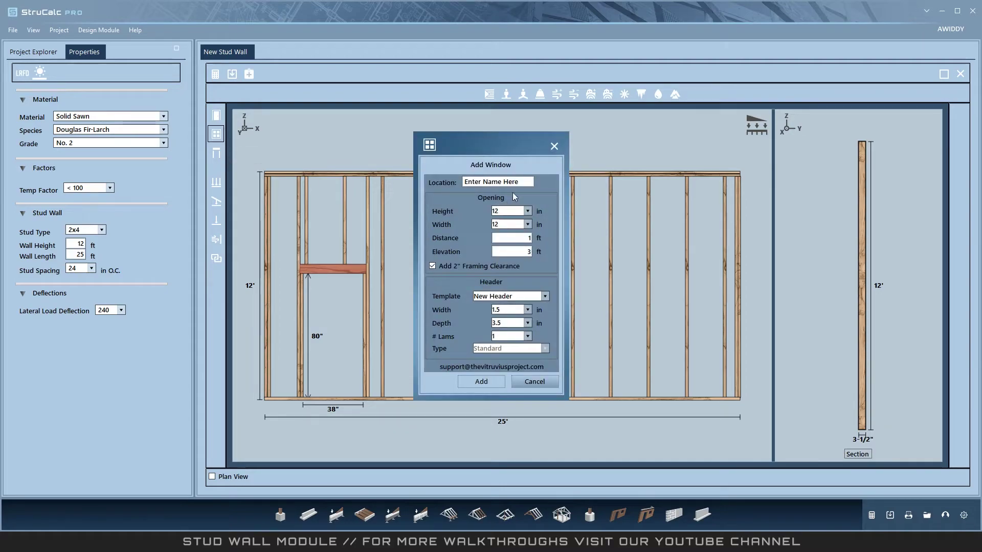
click(483, 182)
text(Window)
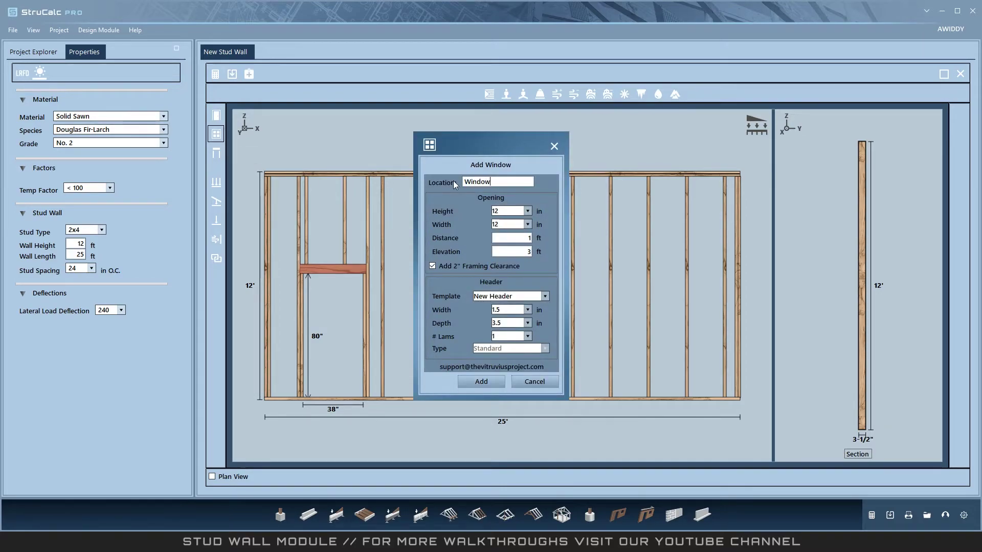
text( 1)
click(528, 212)
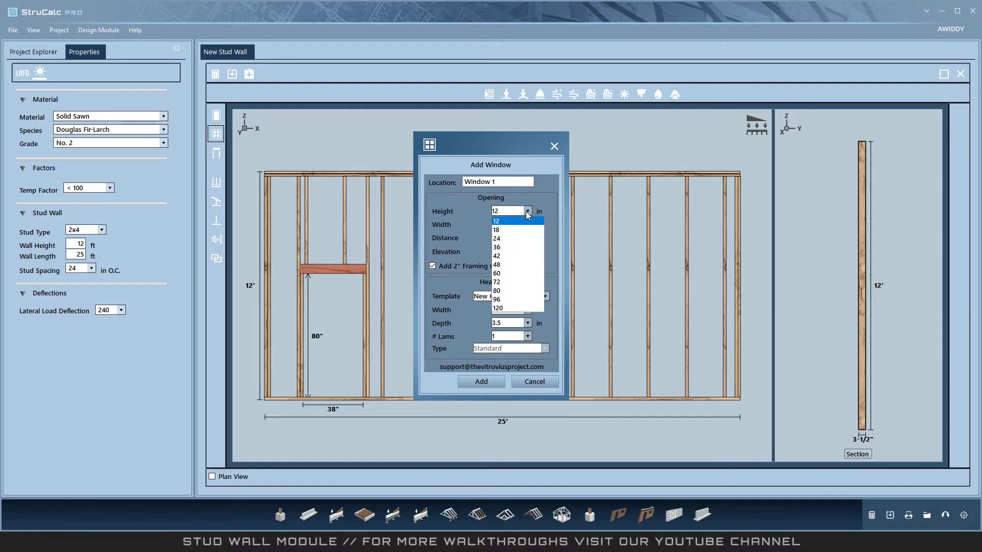
click(507, 247)
click(527, 224)
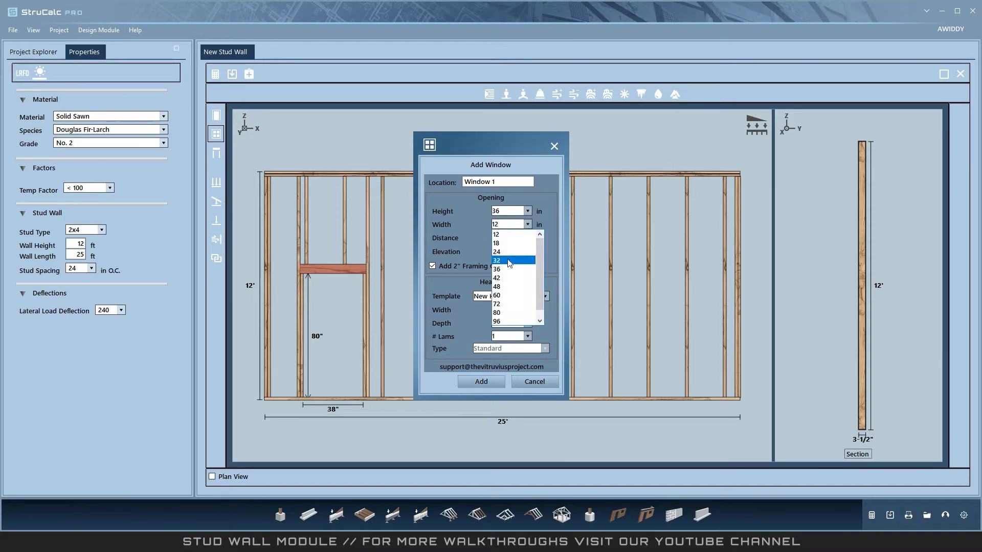
click(509, 269)
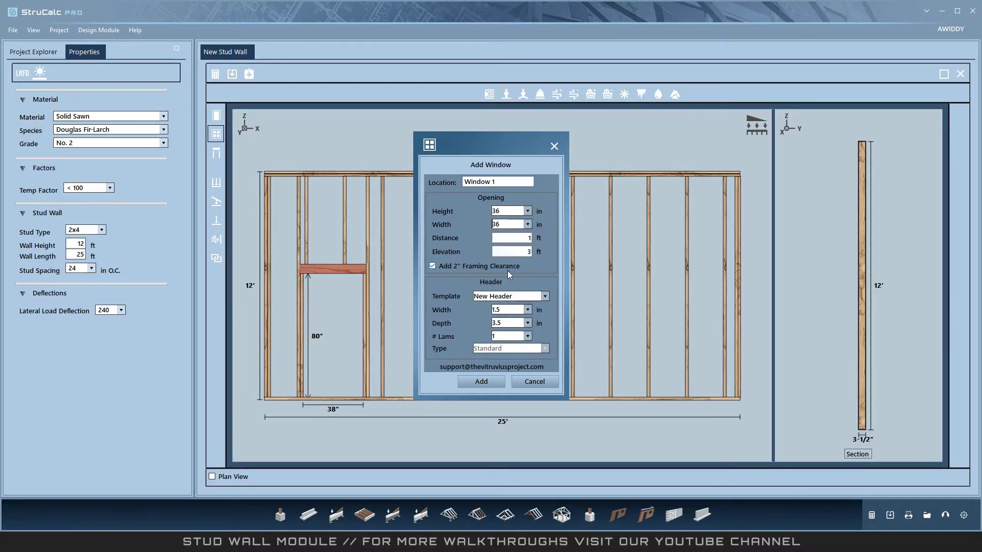
click(530, 239)
text(7)
click(523, 250)
text(4)
click(479, 380)
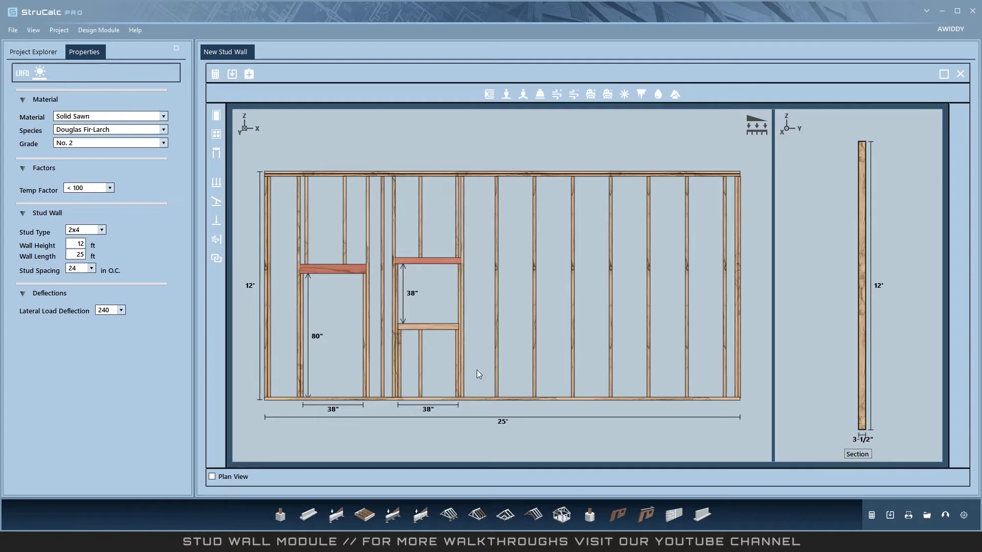
Step: Add Collector 1 at 20 ft along the wall
click(217, 152)
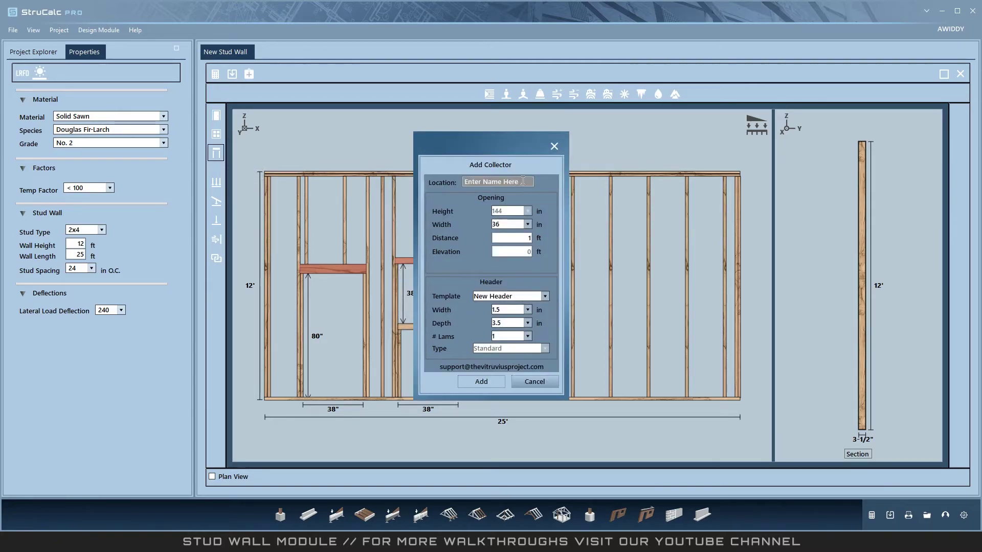
click(523, 181)
text(Collecto)
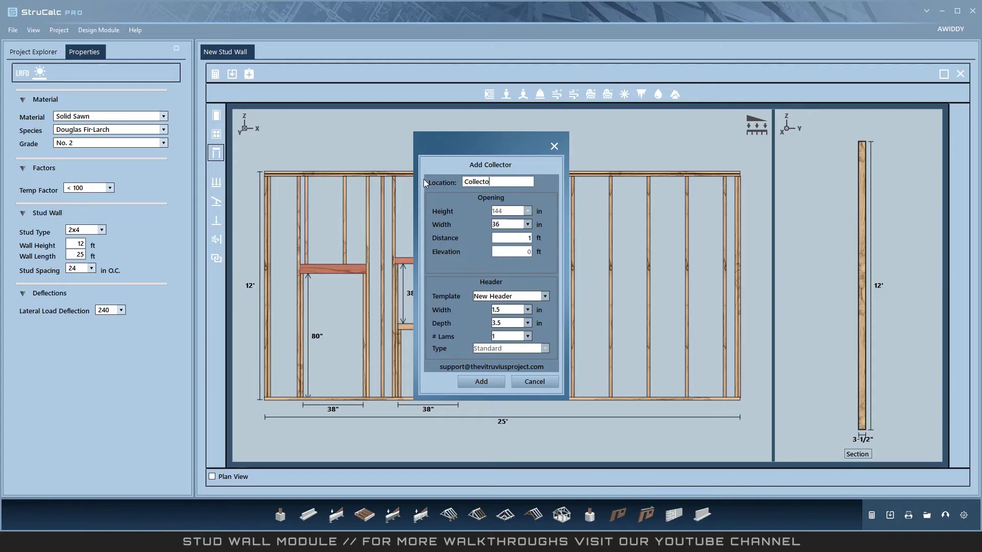
text(r 1)
click(521, 239)
text(20)
click(493, 382)
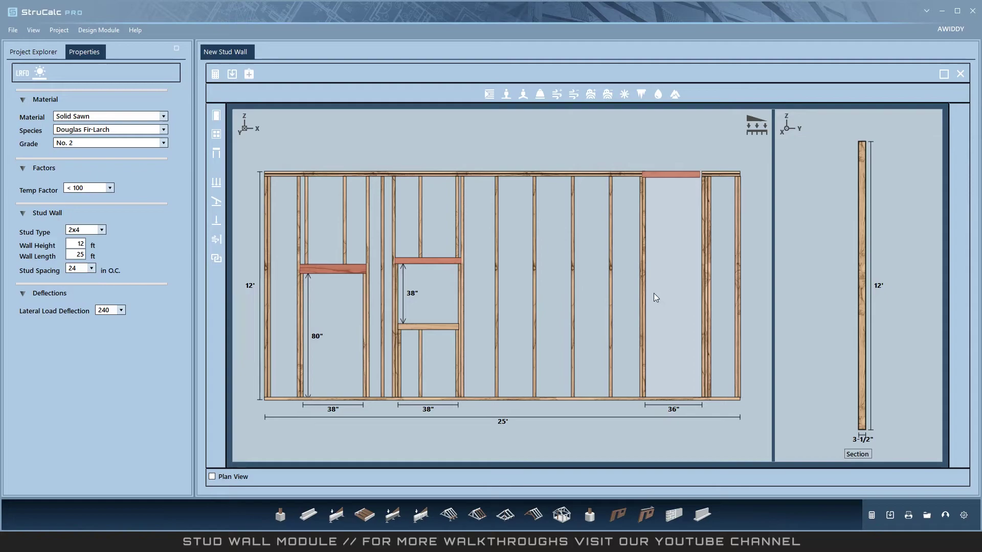
Step: Autosize the door header limited to No. 2 grade and save the chosen size
click(333, 268)
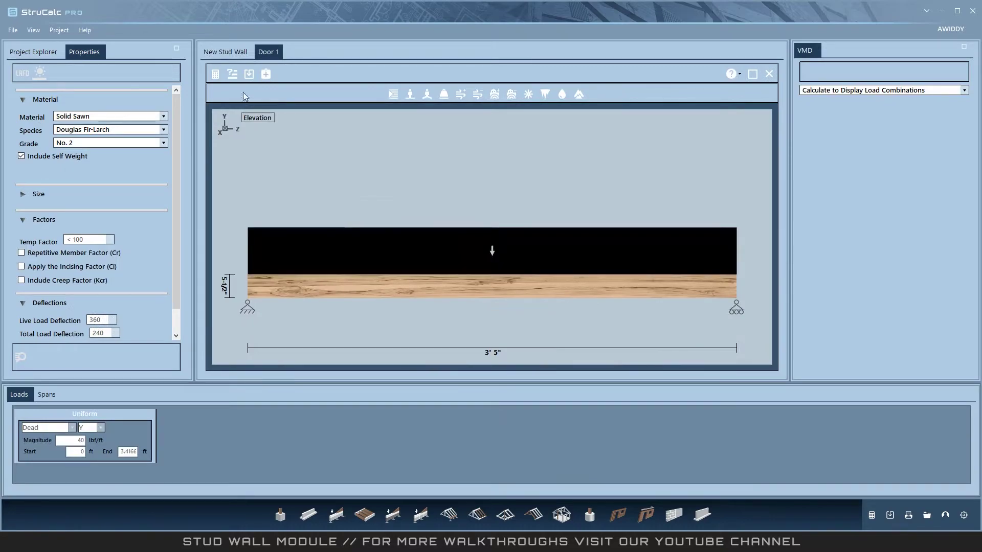
click(232, 76)
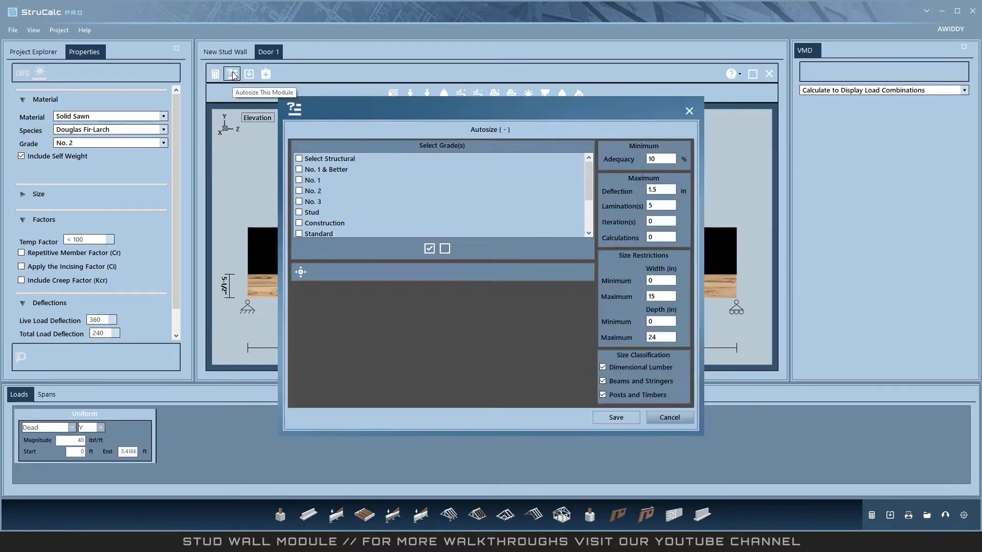
click(300, 190)
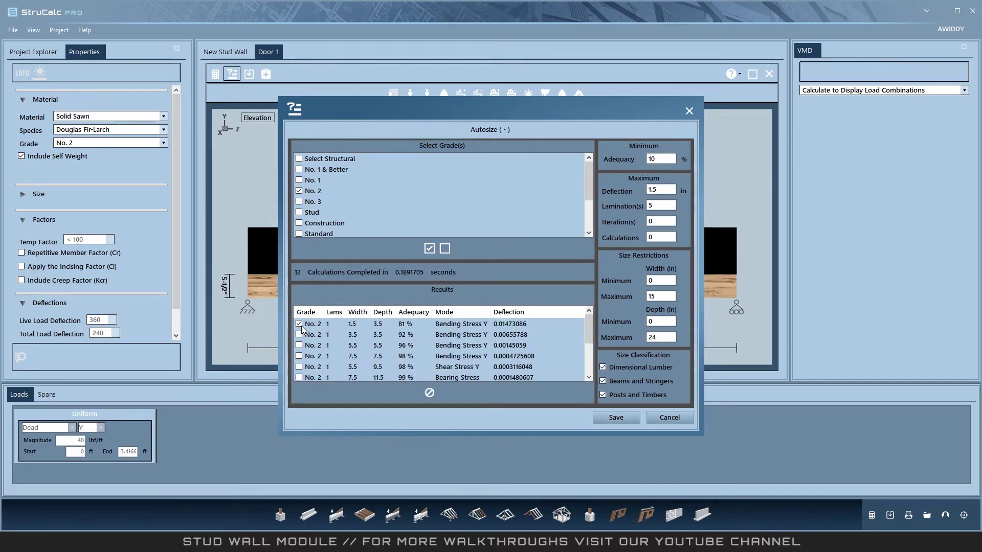
click(617, 418)
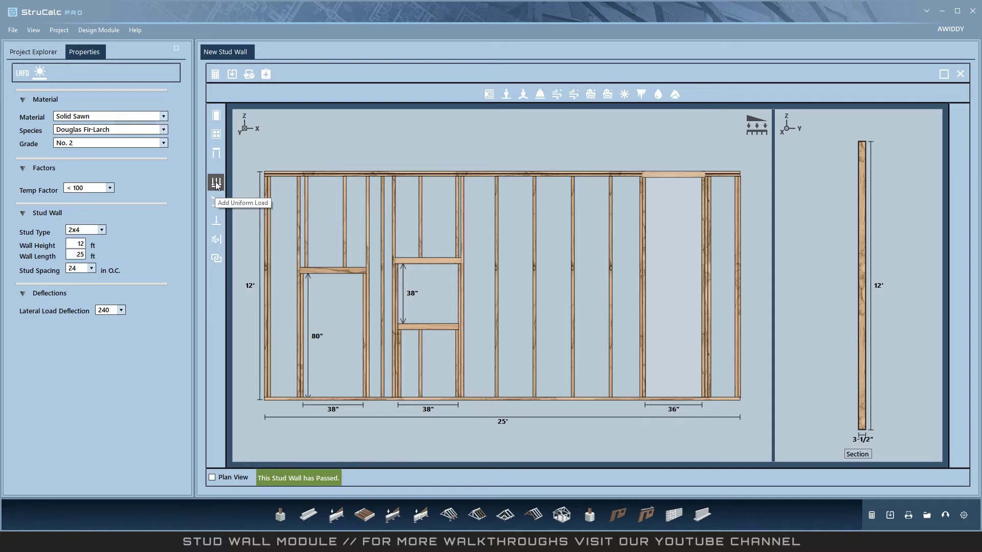
Step: Add a 500 lbf live point load at 18 ft along the wall
click(217, 221)
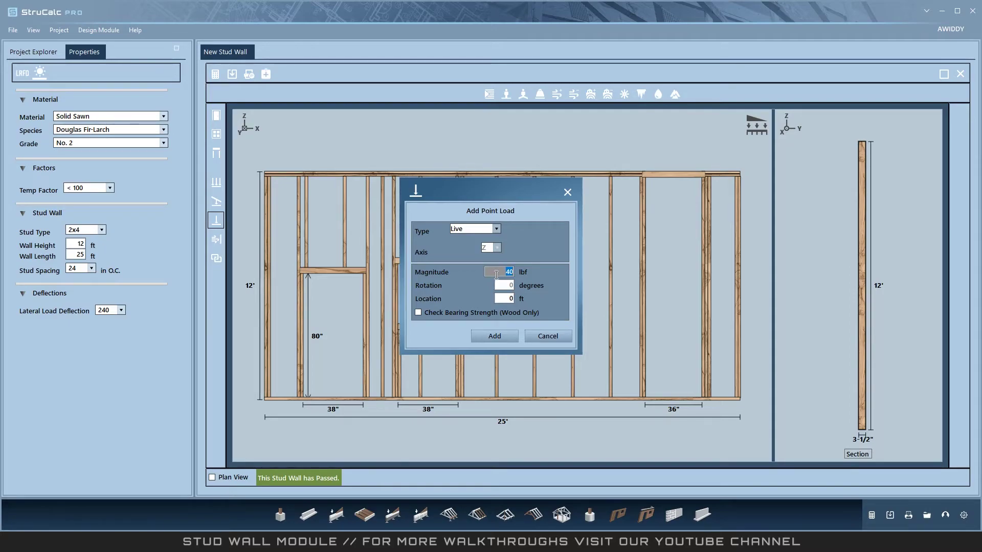
text(00)
key(Tab)
text(12)
key(BackSpace)
text(8)
click(495, 336)
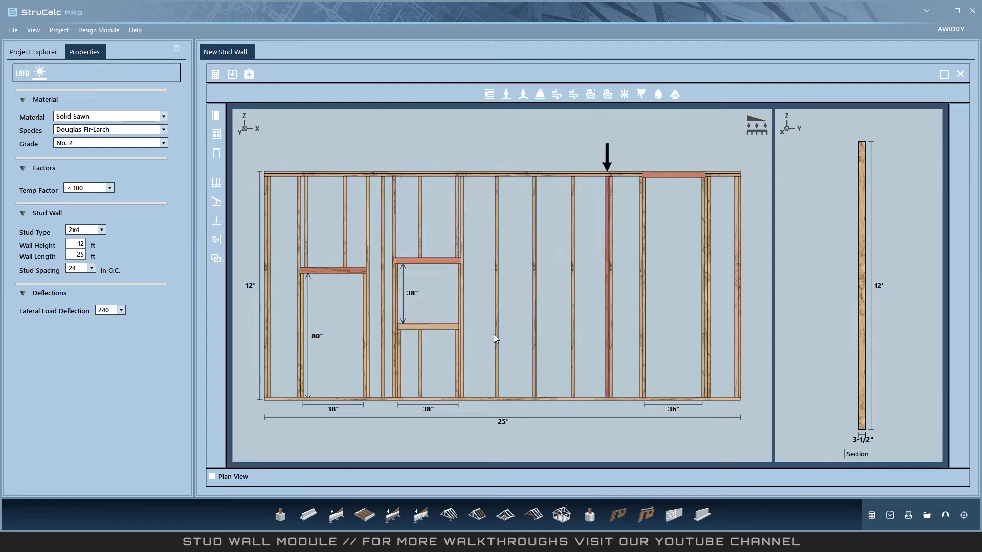
Step: Autosize the loaded stud as a No. 2 column, pick the 3.5 x 3.5 result, and save
double_click(607, 265)
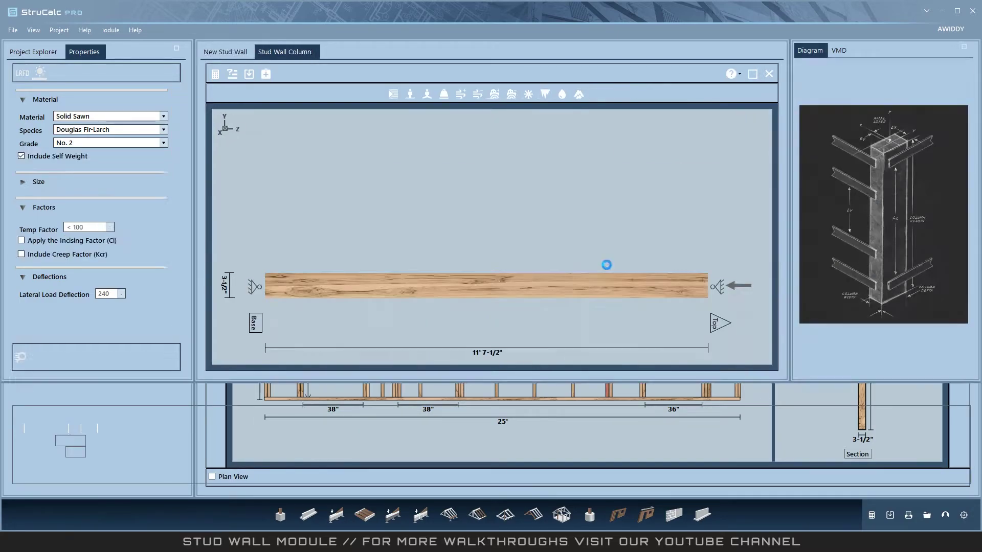
click(233, 74)
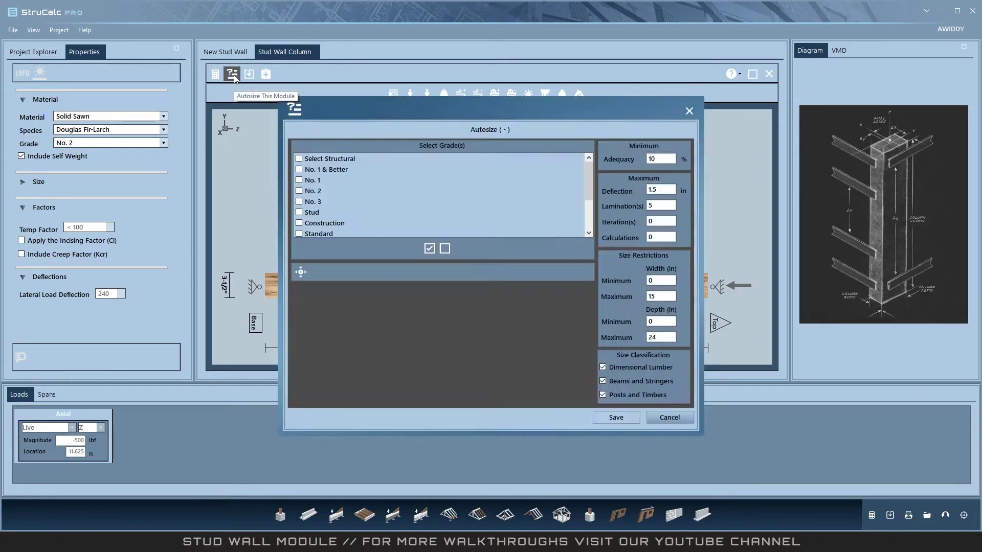
click(299, 190)
click(300, 271)
click(299, 334)
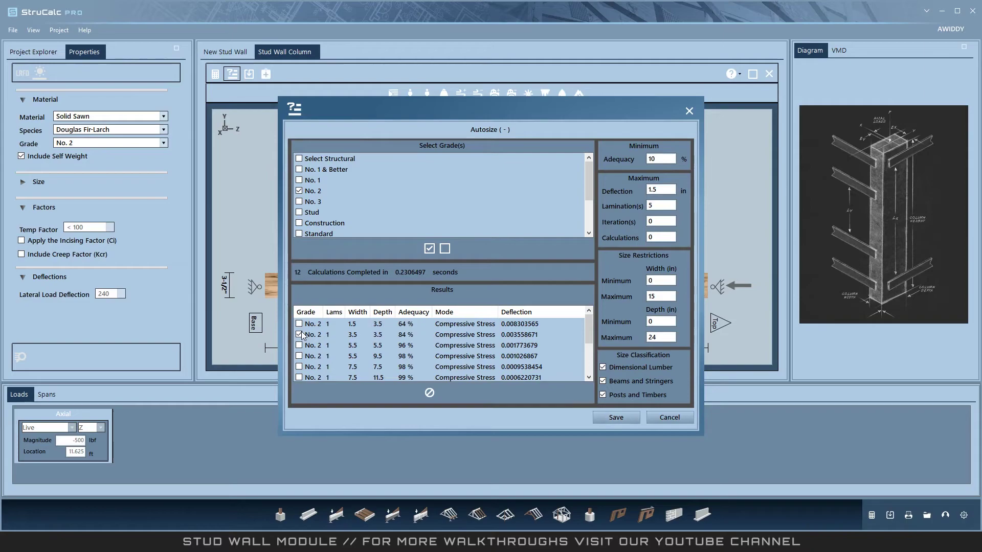
click(616, 418)
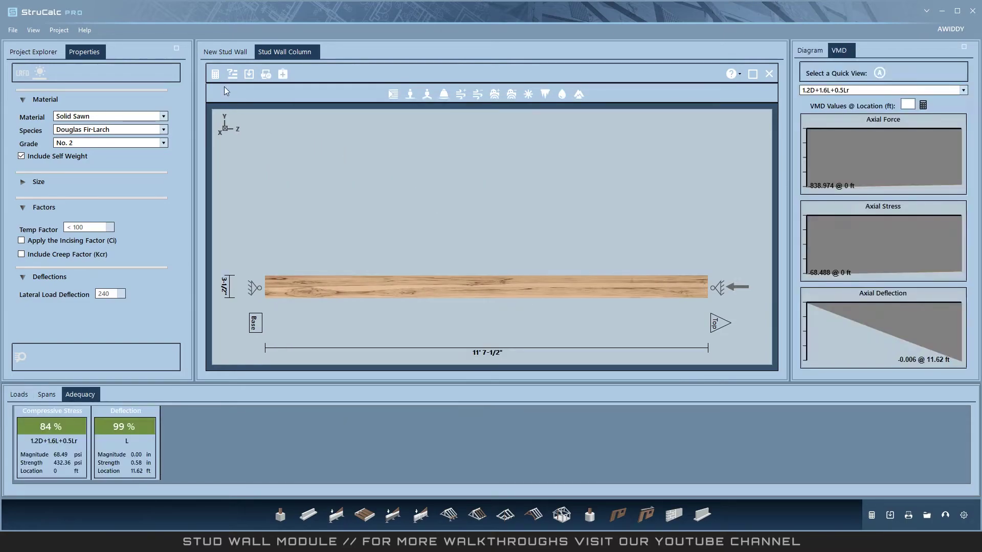
click(246, 78)
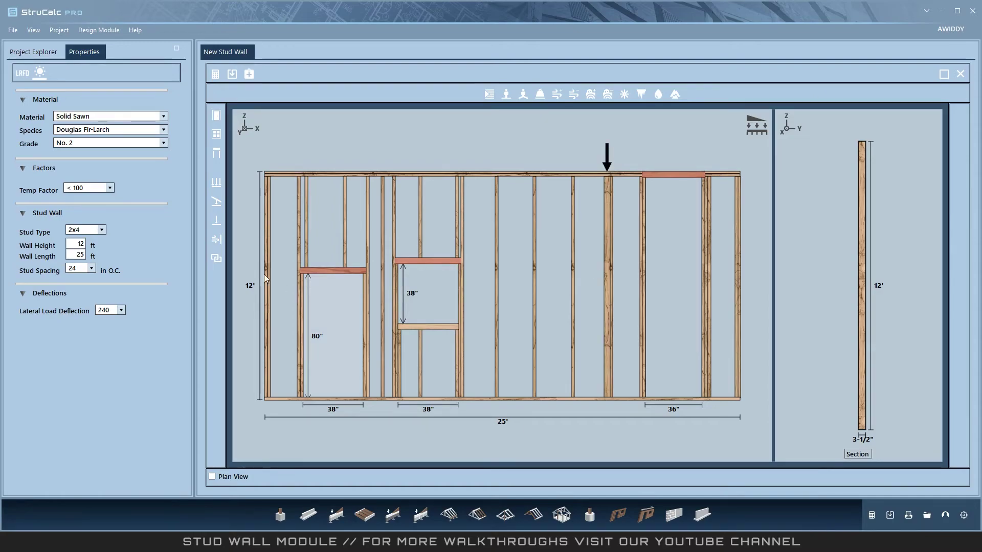
Step: Add a Wind(+) trapezoidal load rising from 0.01 to 10 lbf/ft², load top 12 ft
click(217, 239)
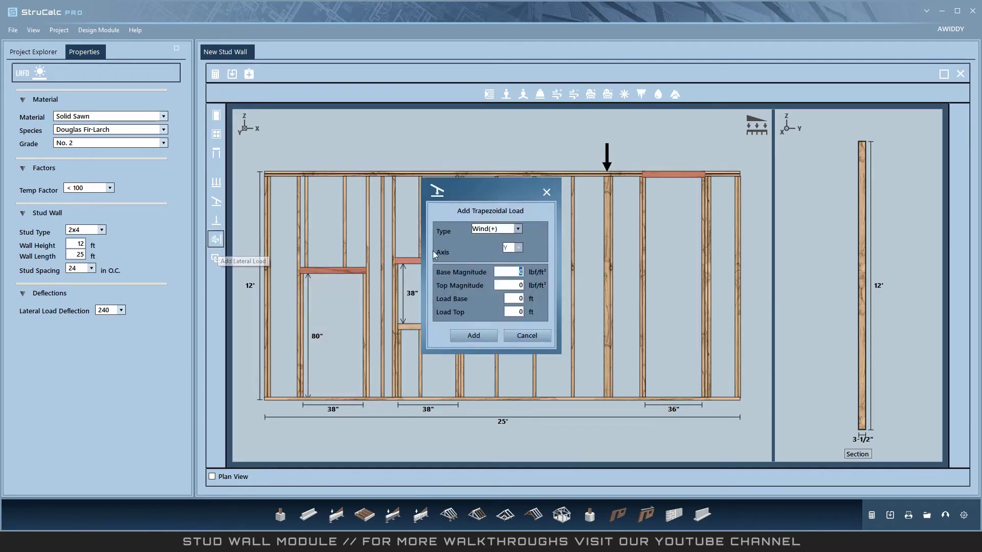
click(513, 273)
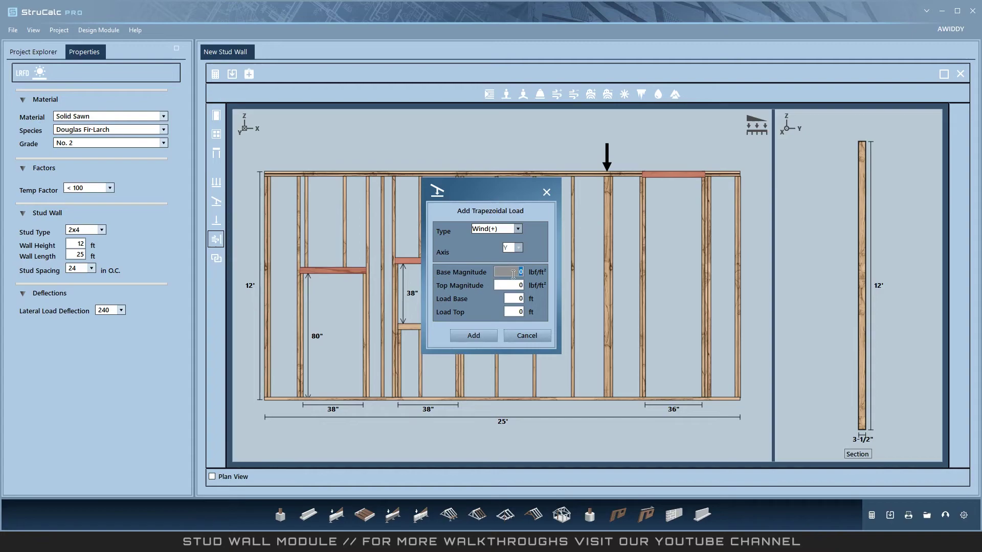
key(BackSpace)
click(515, 286)
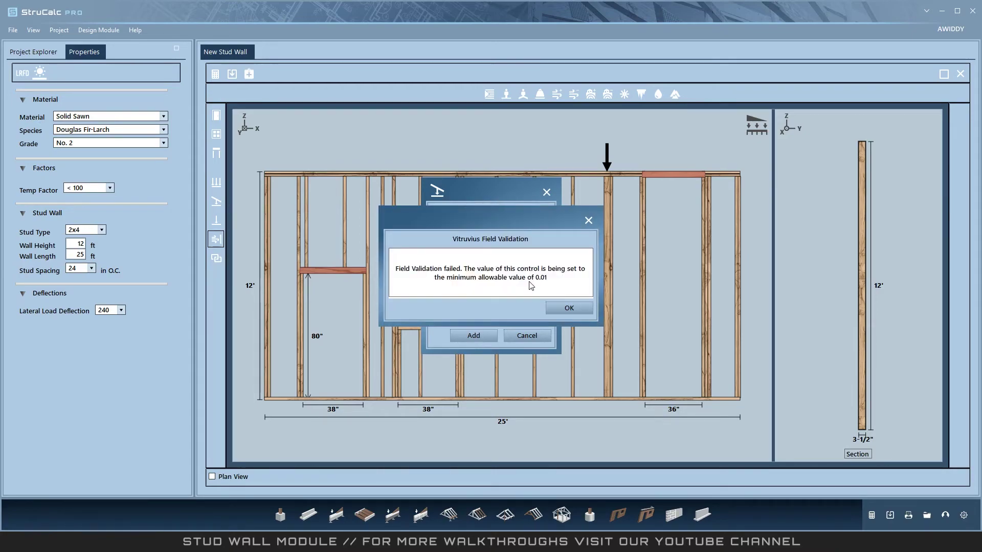
click(548, 306)
click(514, 286)
text(10)
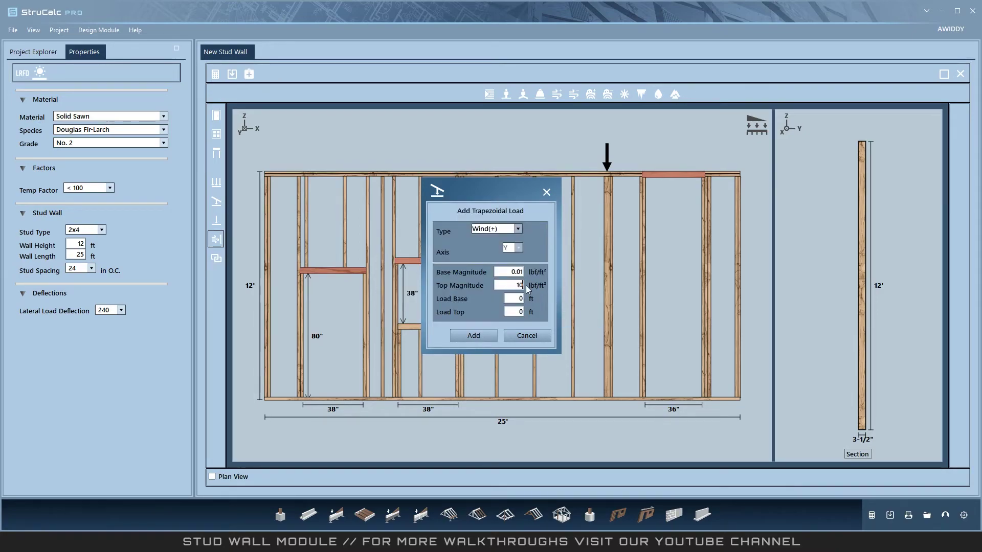
click(515, 313)
text(12)
click(484, 335)
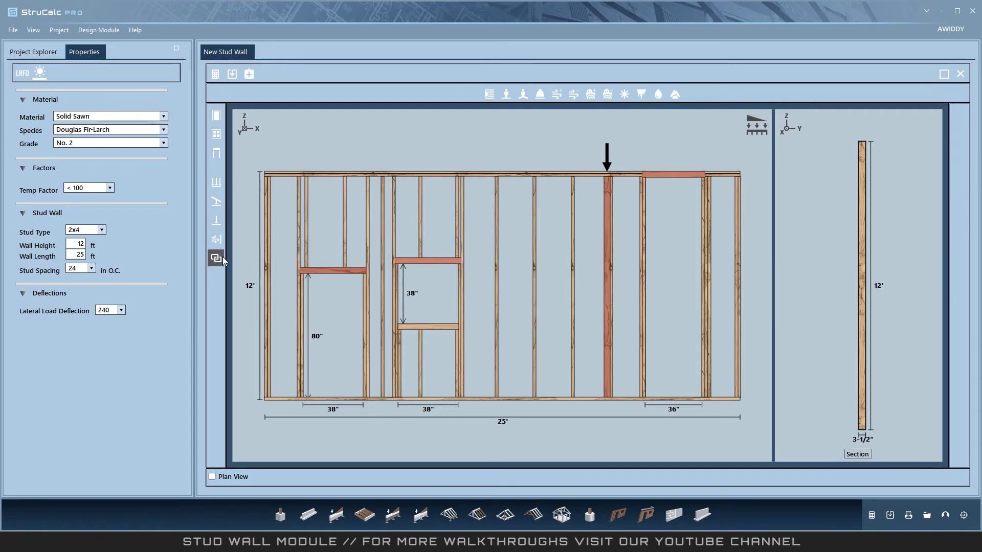
Step: Add a second Wind(+) trapezoidal load rising from 0.01 to 20 lbf/ft²
click(218, 240)
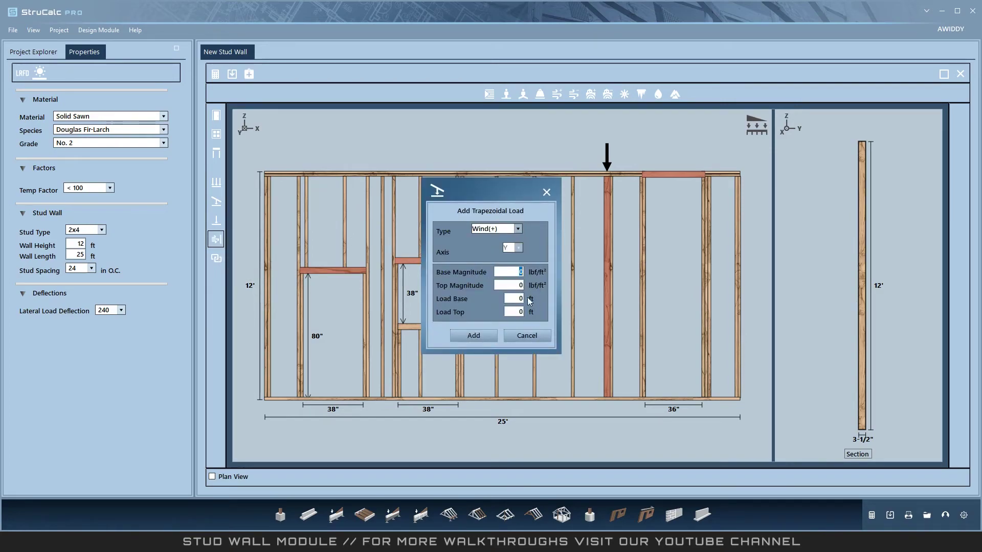
click(515, 285)
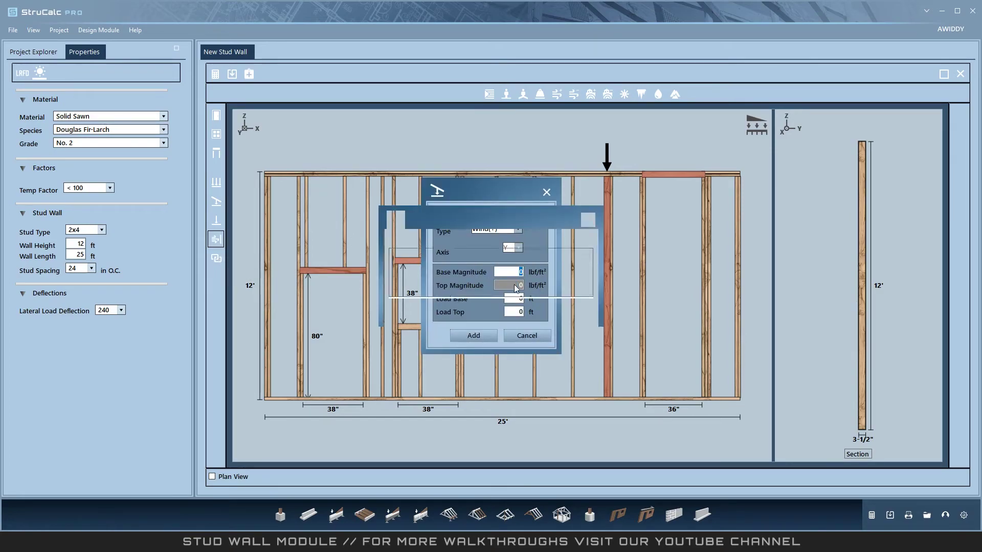
click(562, 306)
text(20)
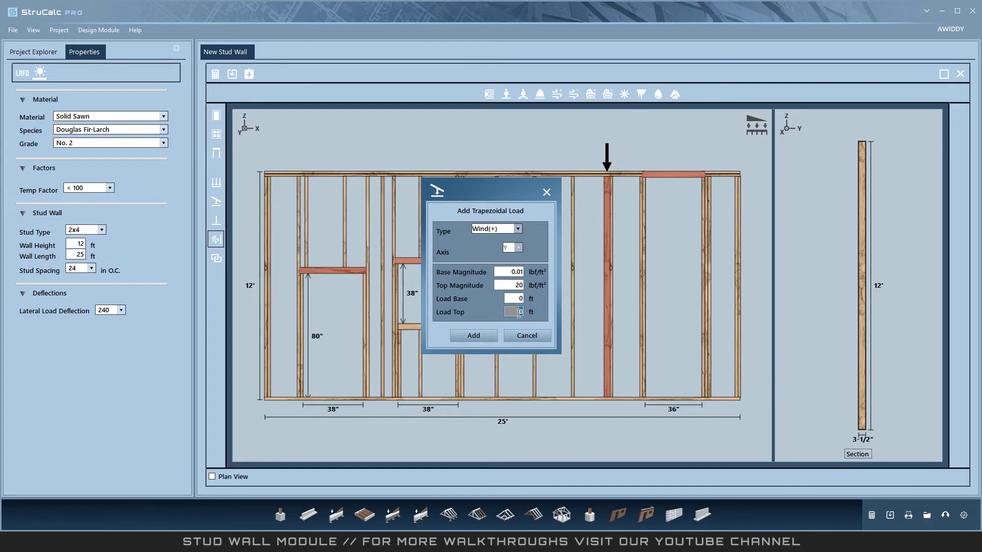
click(482, 334)
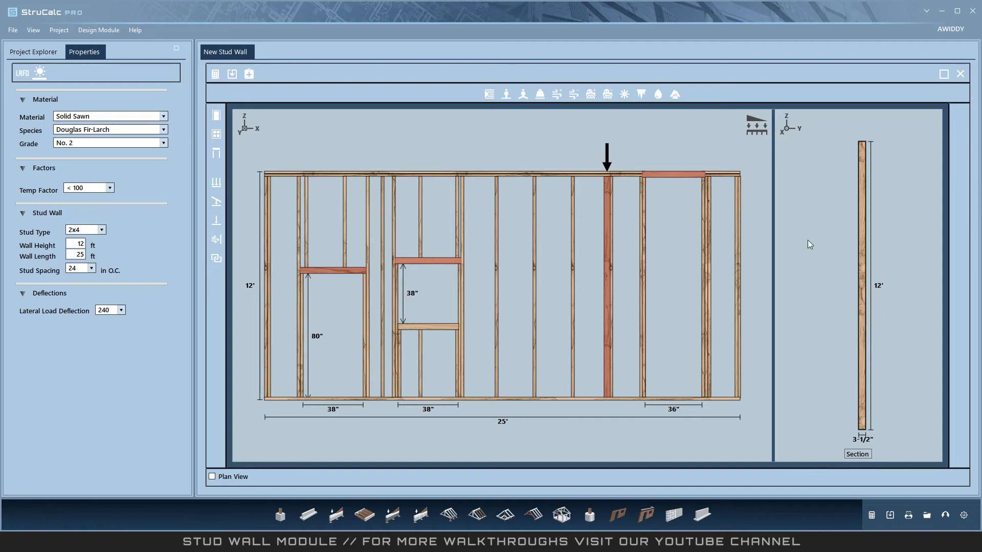
Step: Add a 15 lbf/ft Snow uniform load along the wall top, spanning 0 to 25 ft
click(753, 124)
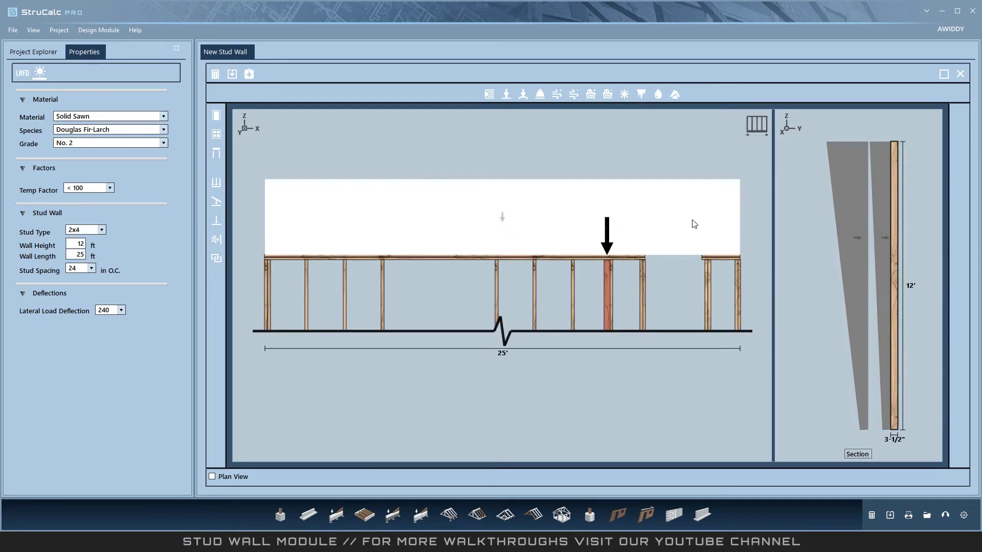
click(216, 183)
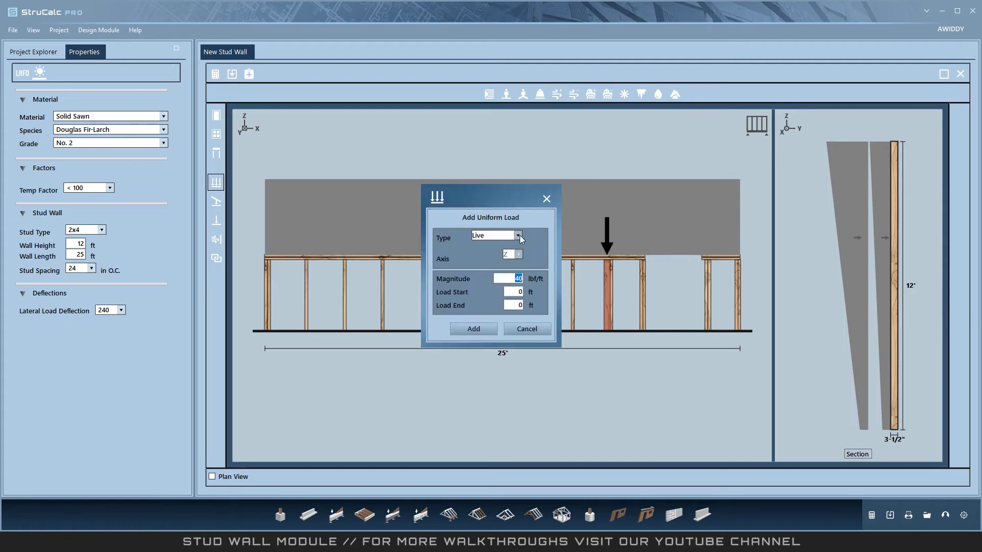
click(518, 235)
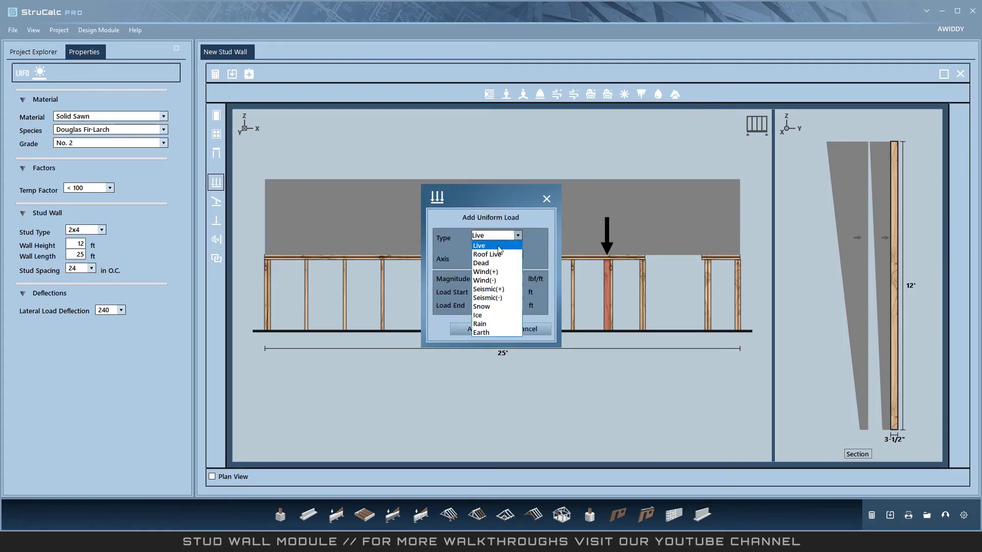
click(483, 306)
text(15)
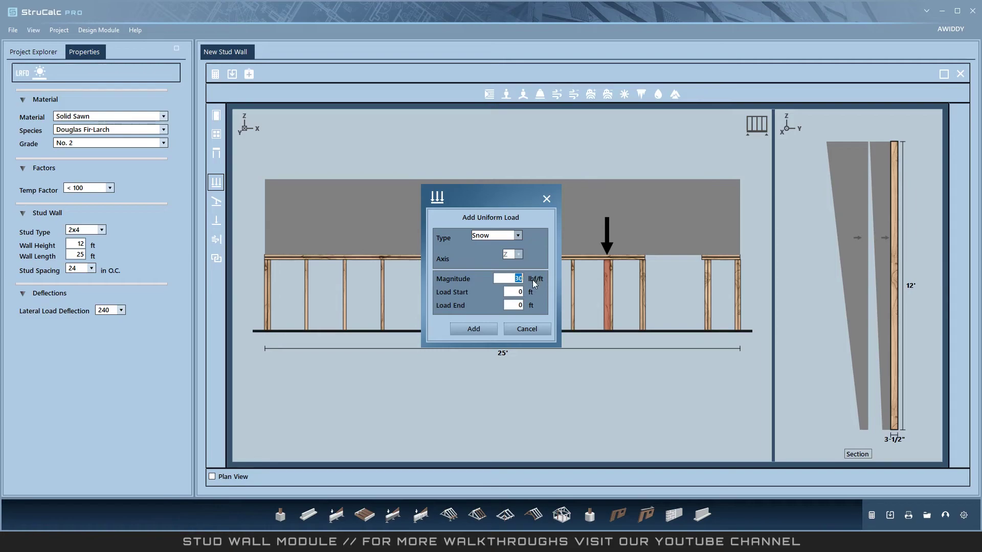
key(Tab)
key(Tab)
text(2)
click(474, 329)
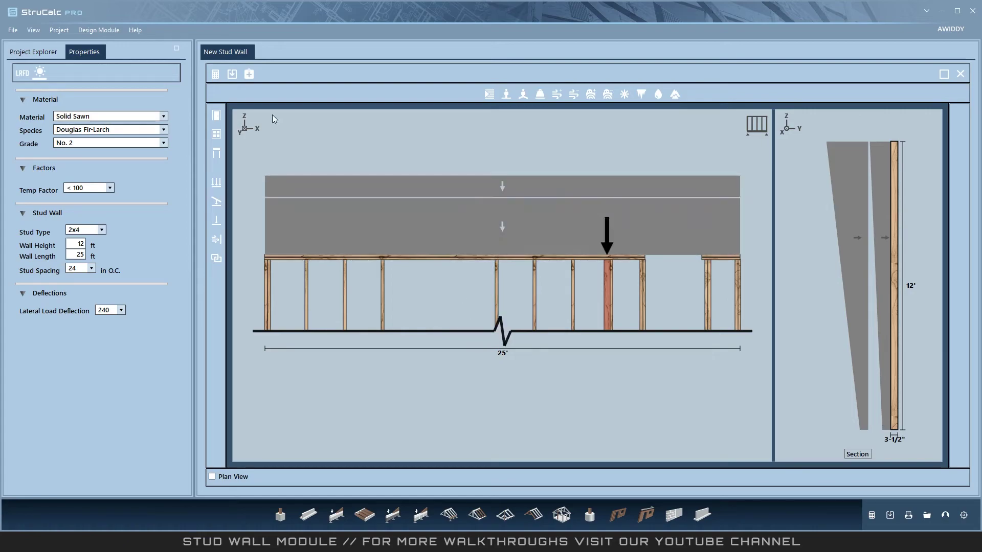
click(746, 131)
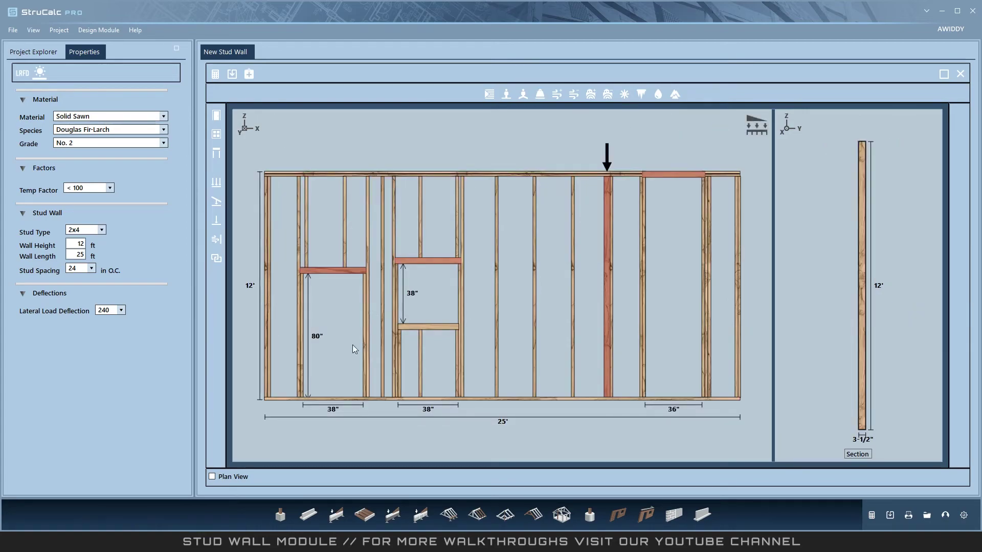
Step: Run the stud wall analysis, which reports the studs failing in deflection
click(215, 75)
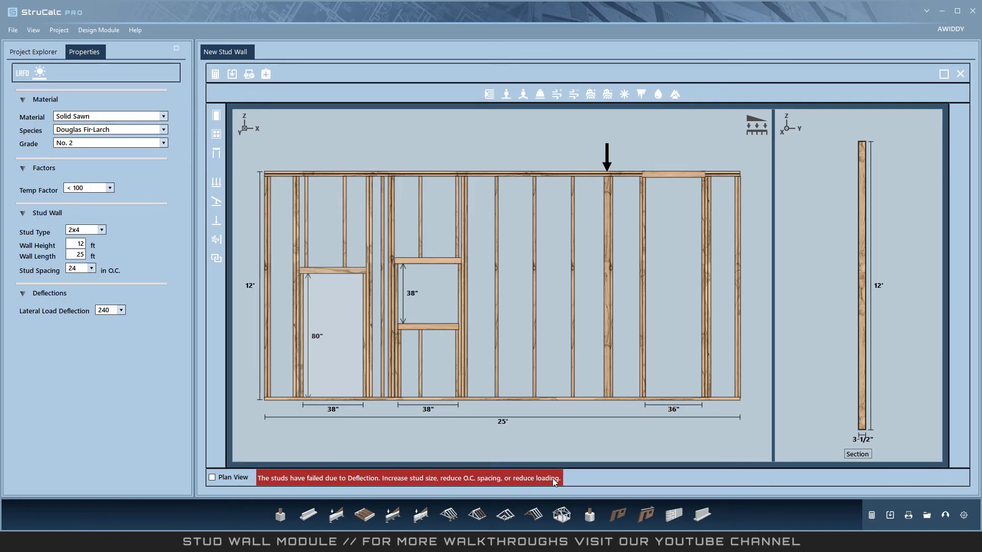
Step: Change the studs to 2x6 at 19.2 in O.C., recalculate to a pass, and preview the report
click(103, 230)
click(95, 254)
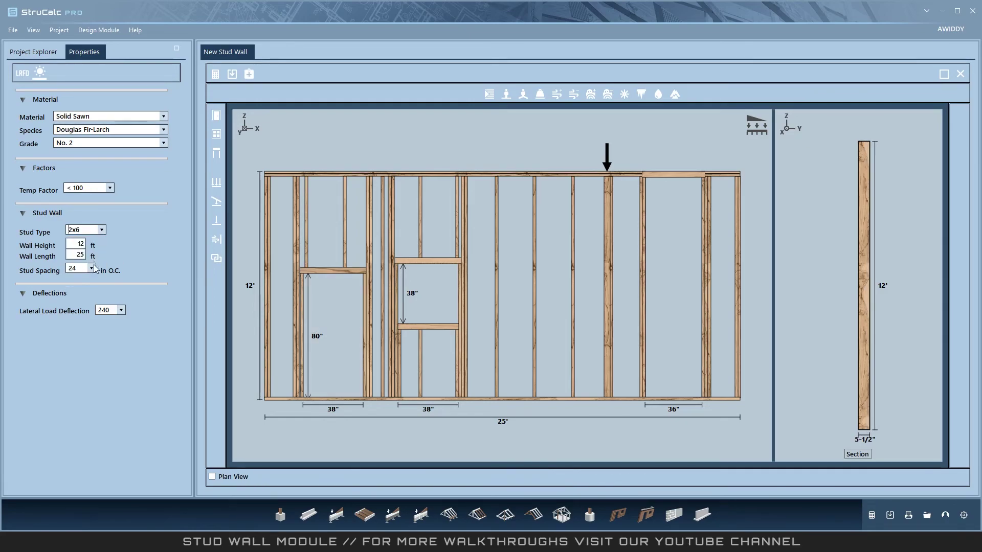
click(91, 268)
click(78, 307)
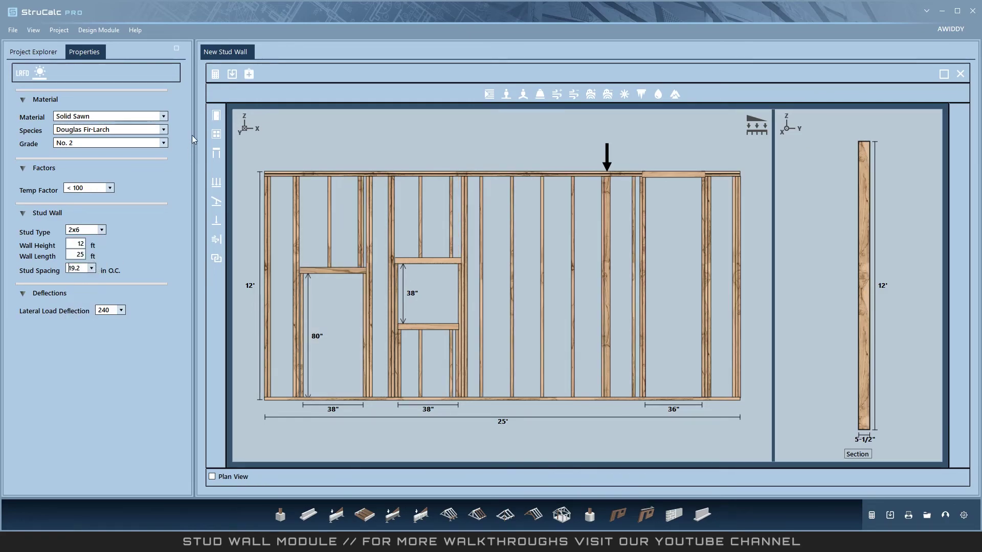
click(215, 74)
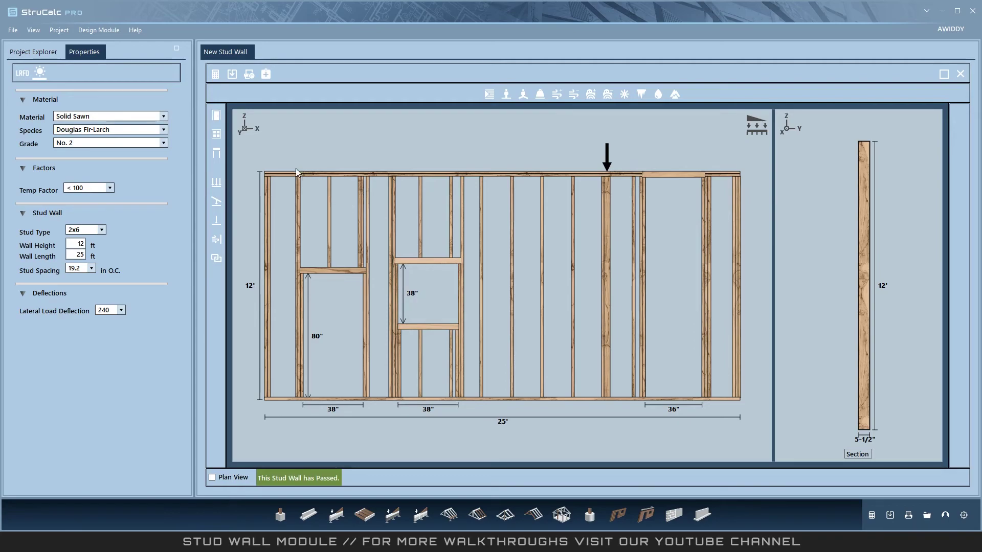
click(250, 74)
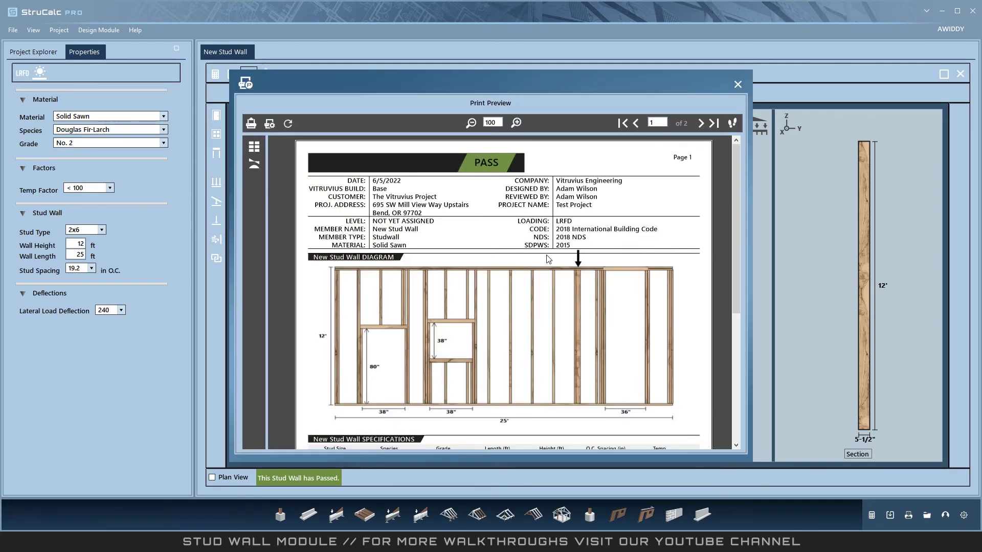
Step: Page through the two-page report preview and return to page 1
click(700, 124)
scroll(664, 251, down, 5)
scroll(666, 253, up, 5)
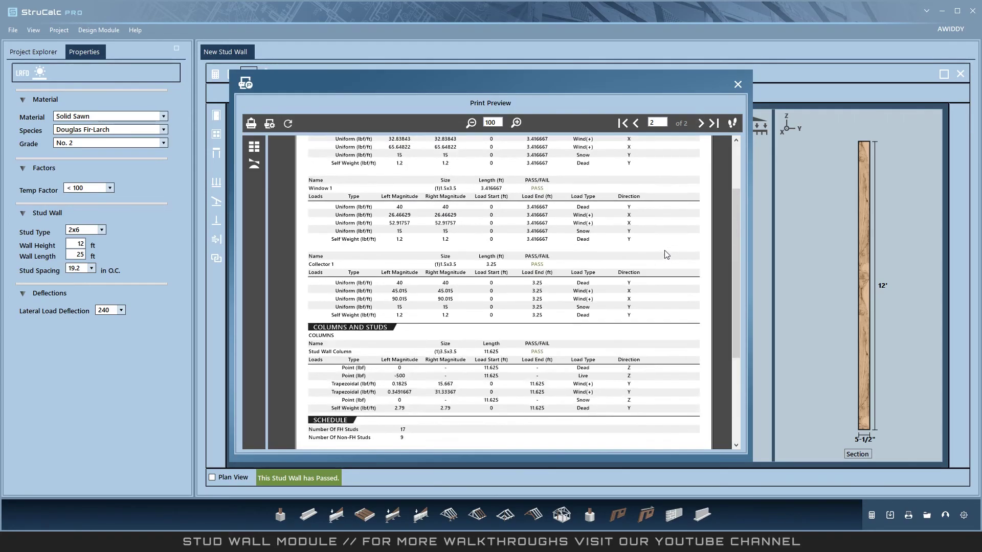
click(636, 124)
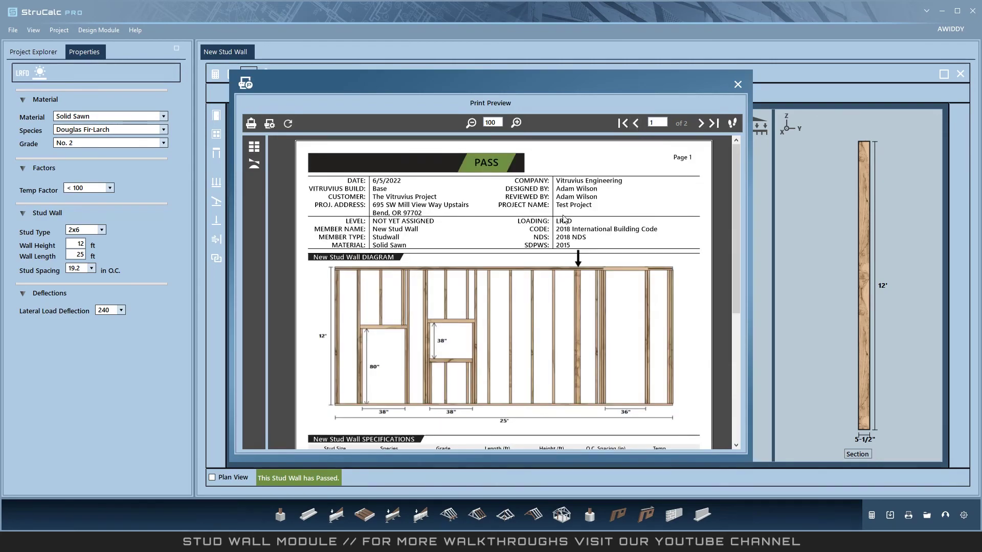
Step: Refresh the report with both diagram options kept, then view page 3's load diagrams
click(255, 166)
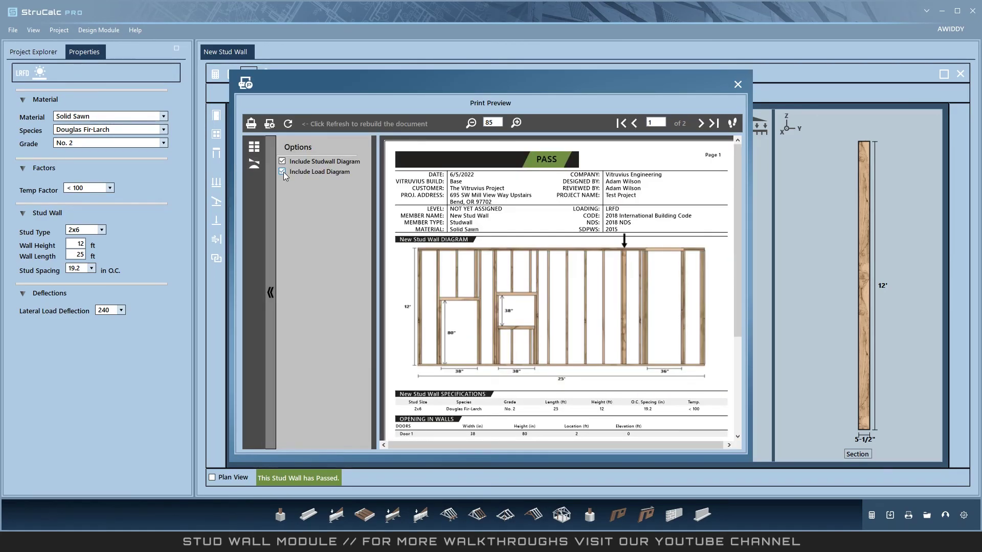
click(288, 126)
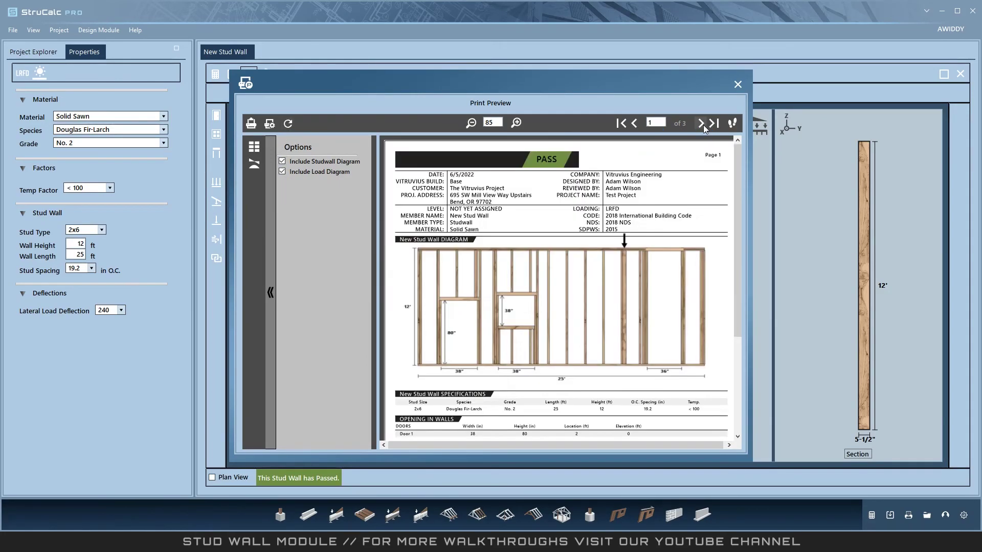
click(703, 124)
click(702, 123)
scroll(688, 241, down, 5)
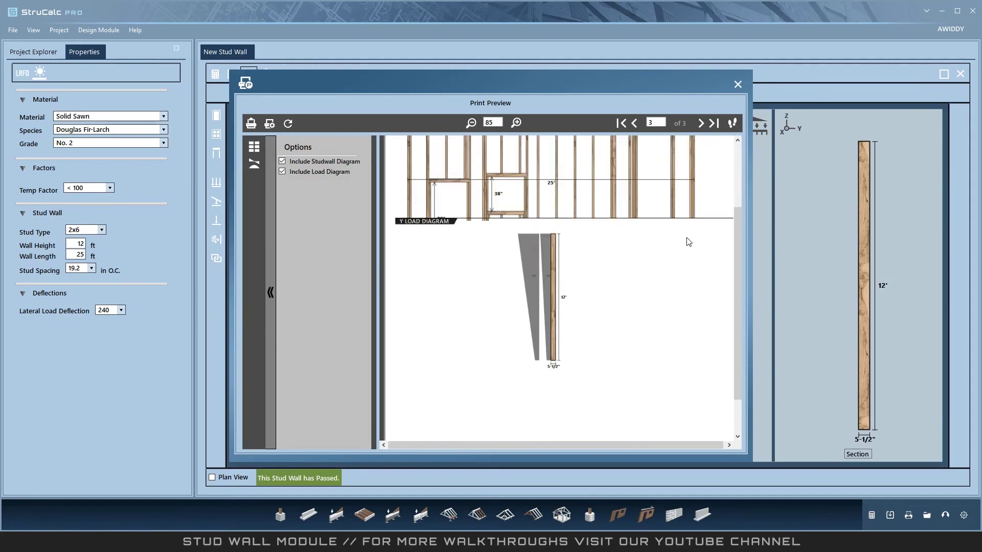
scroll(688, 241, up, 3)
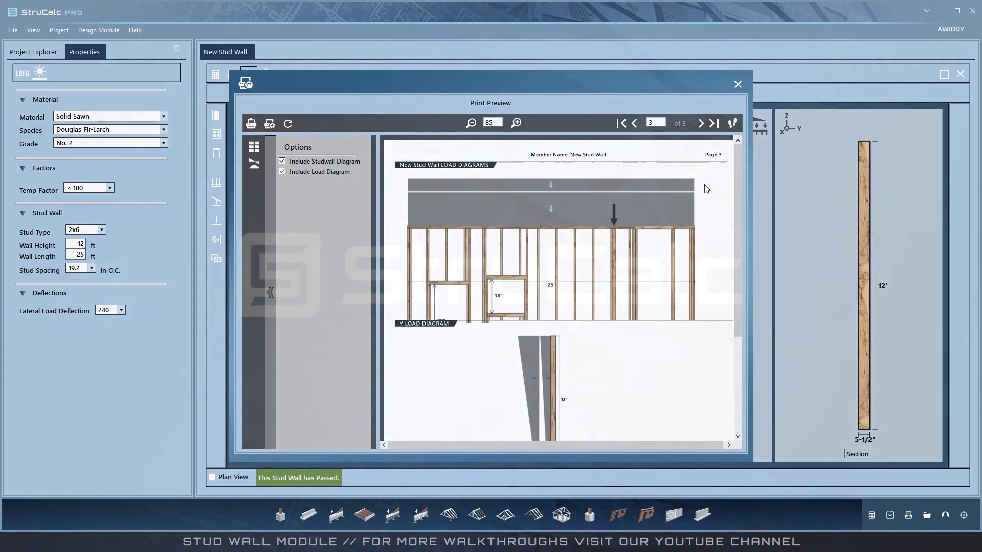